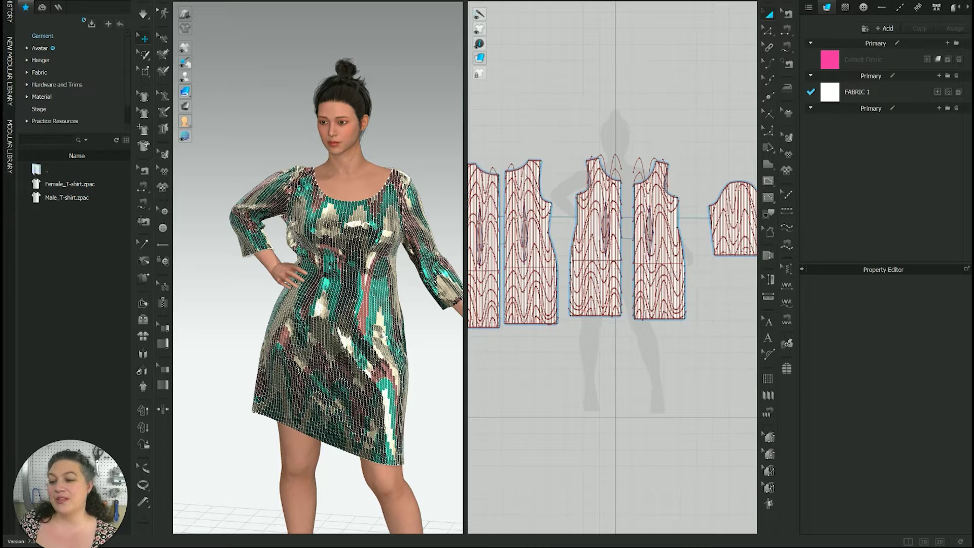
Export the pattern as an AI File (*.pdf) named 'Sequence Dress Print 1'.
key(alt+f)
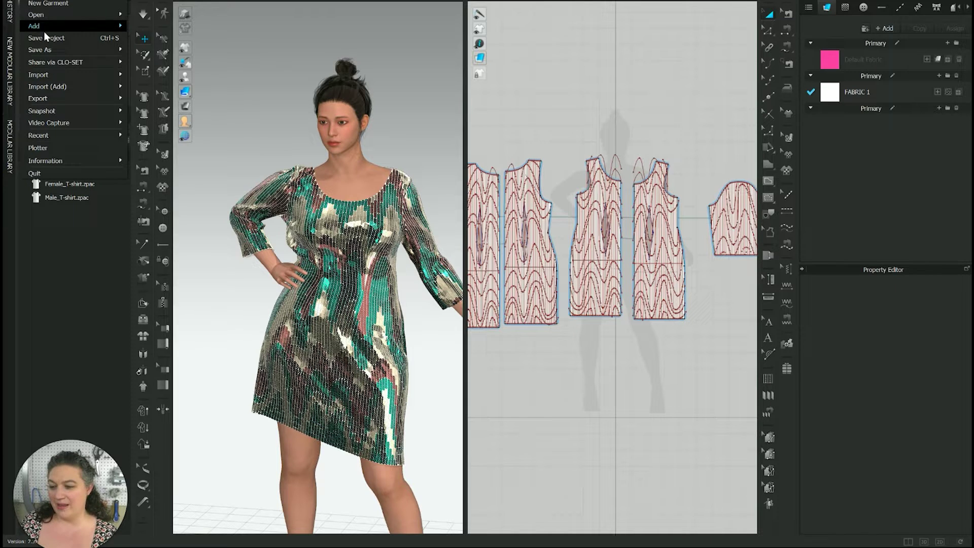
mouse_move(77, 98)
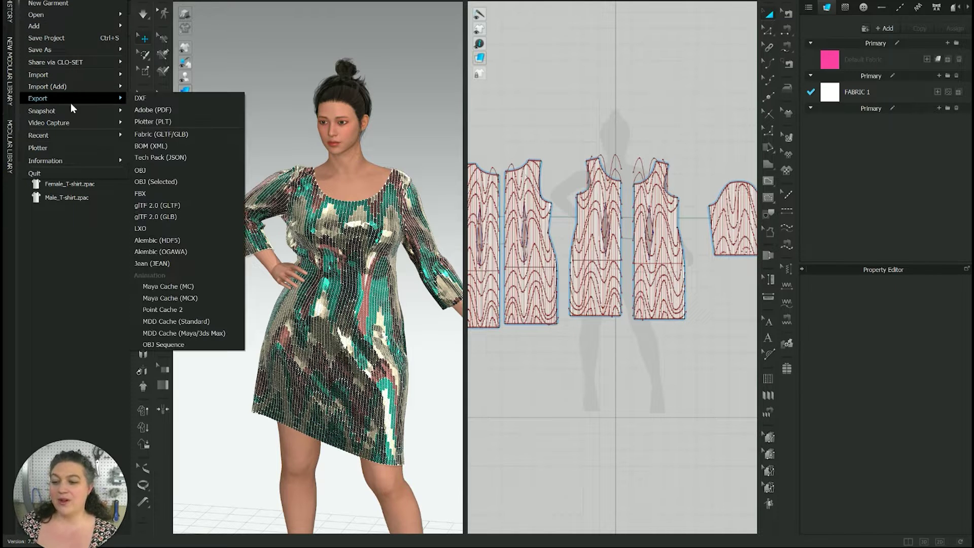
click(173, 111)
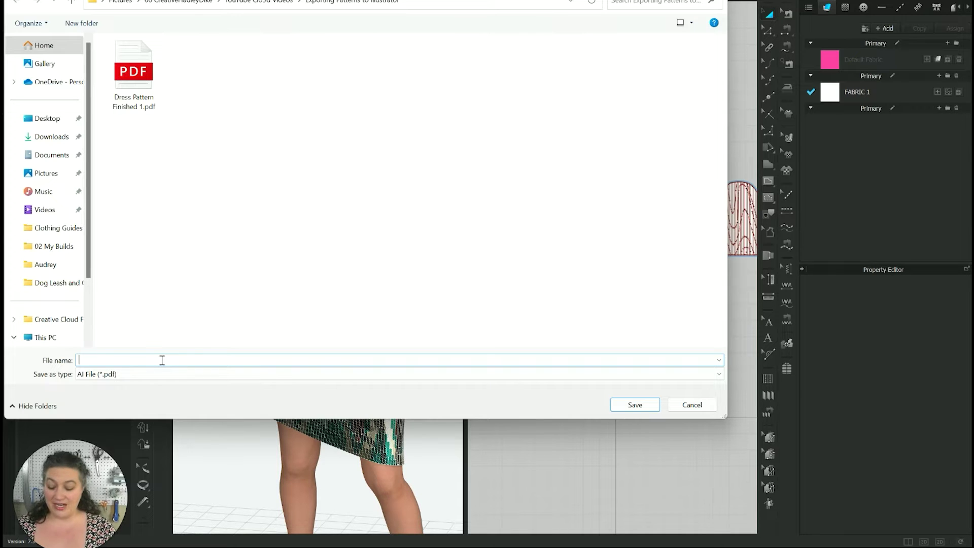
text(Se)
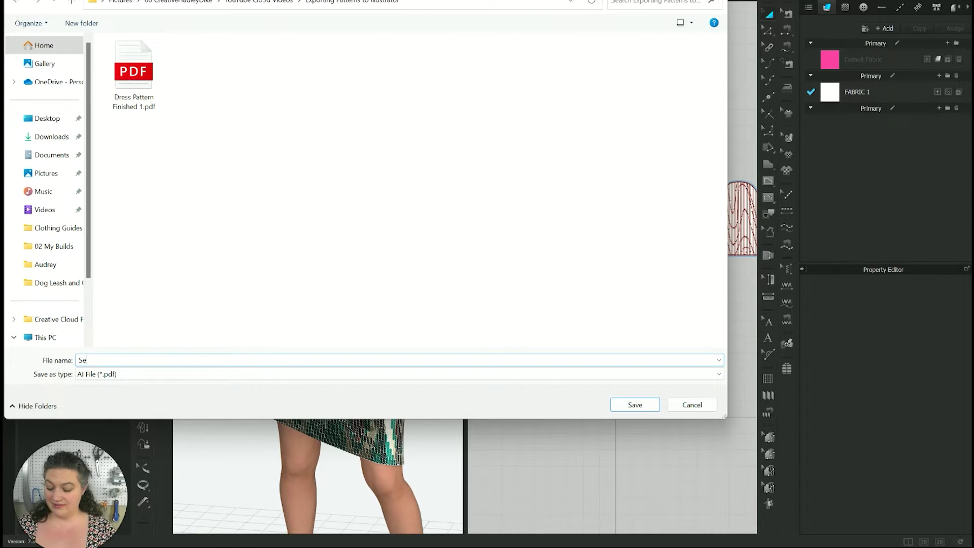
text(quence )
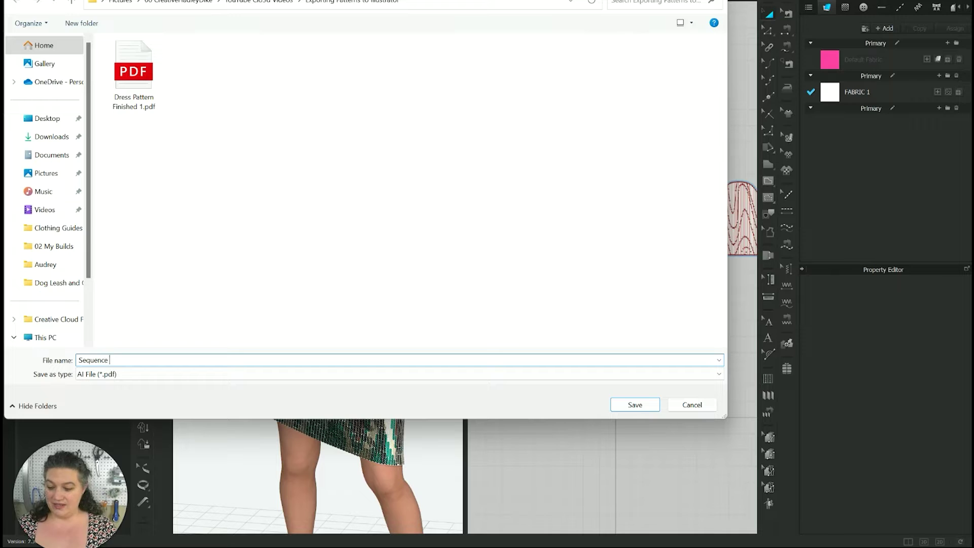
text(Dres)
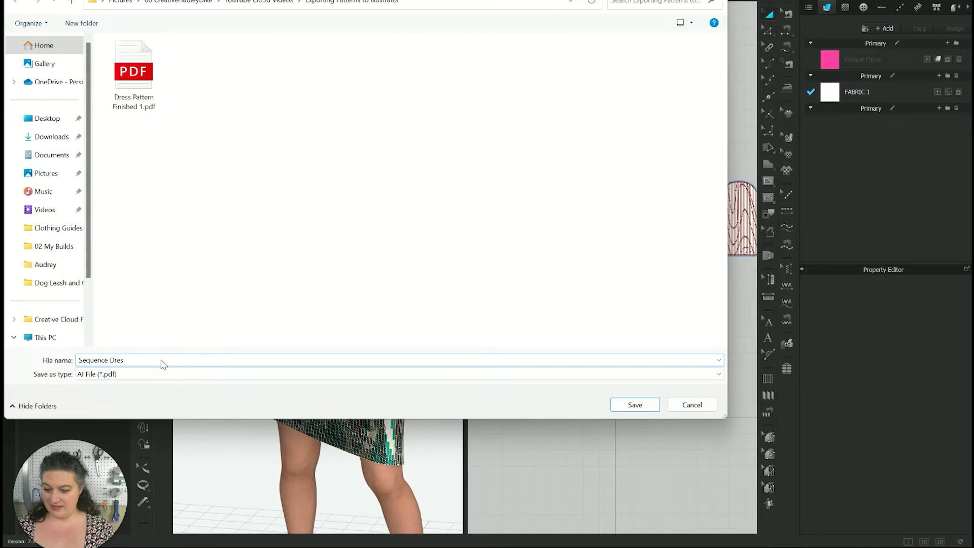
text(s Print 1)
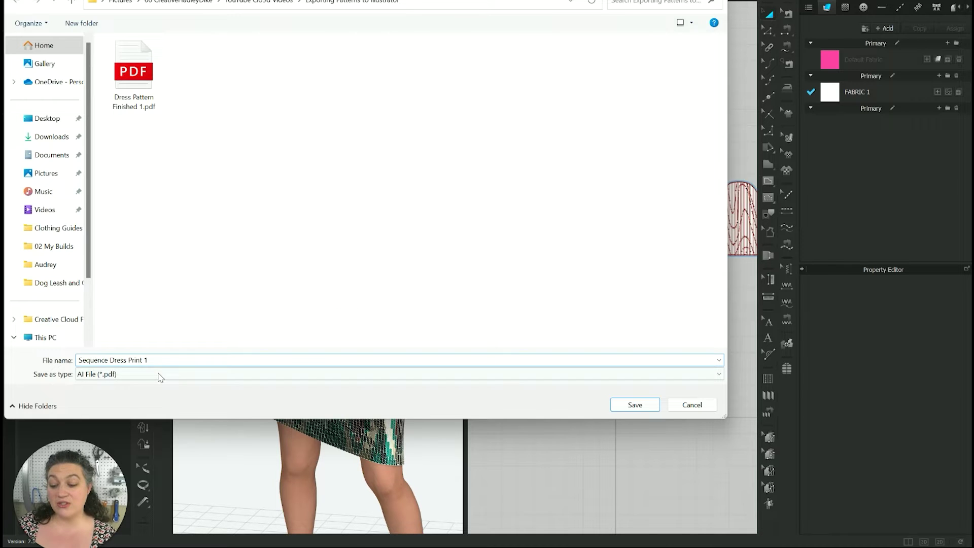
click(159, 375)
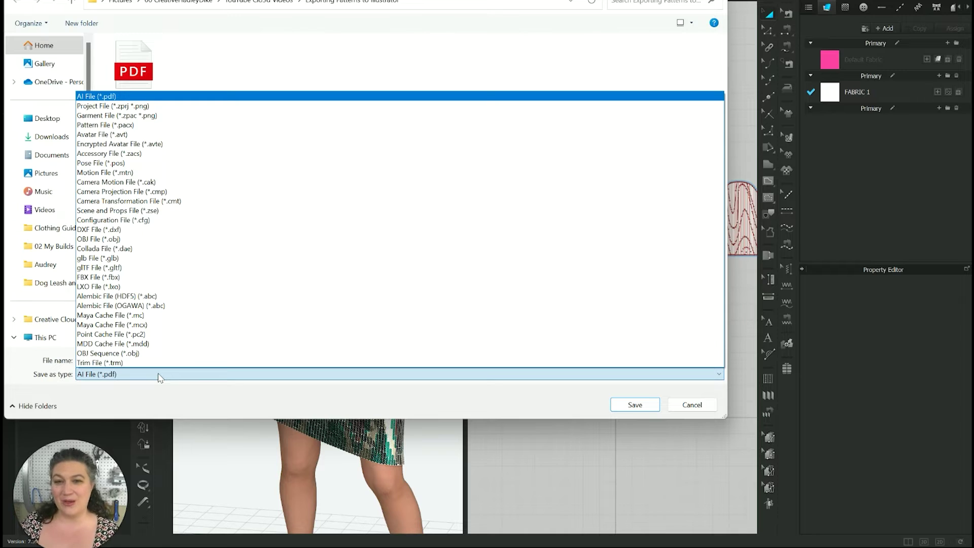
click(160, 377)
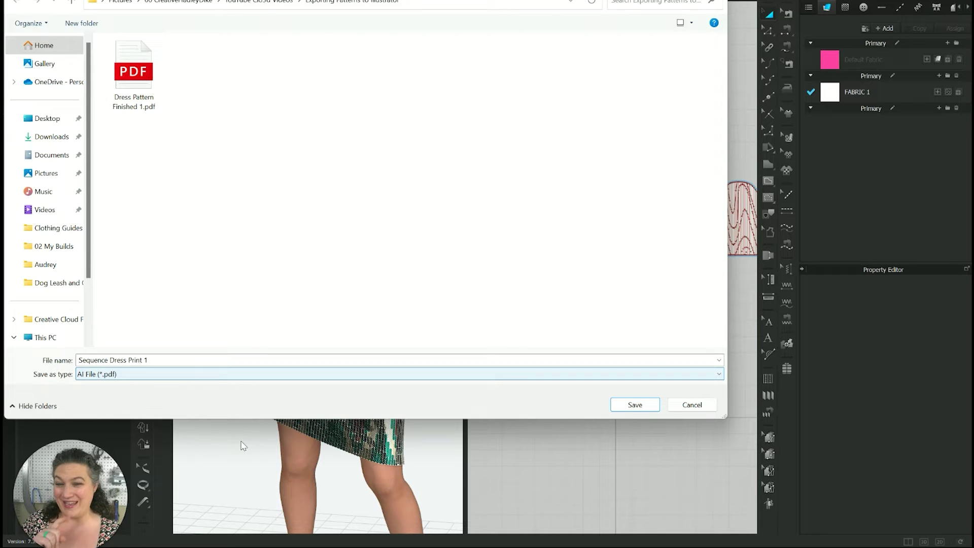
click(627, 408)
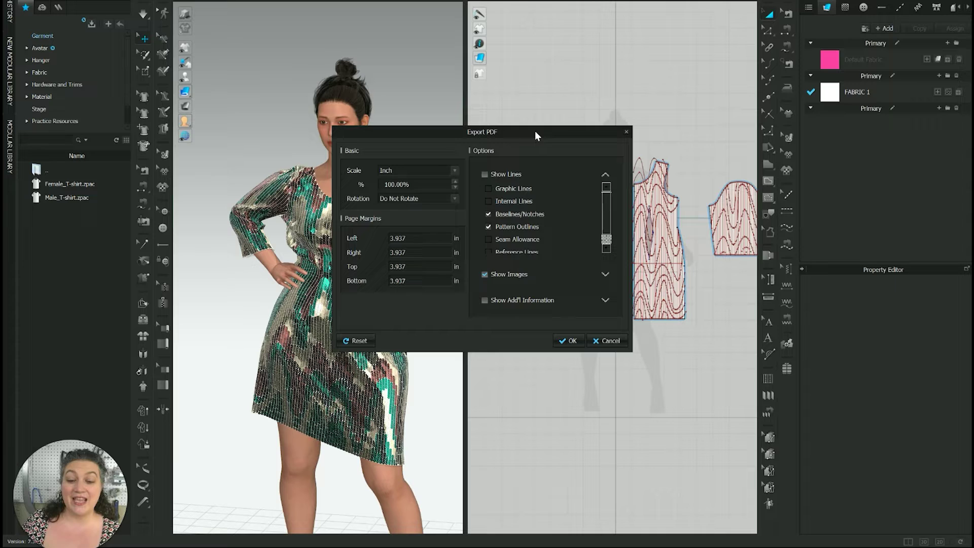
Create the PDF with Baselines/Notches and Pattern Outlines included and Internal Lines left off.
drag(535, 135, 439, 106)
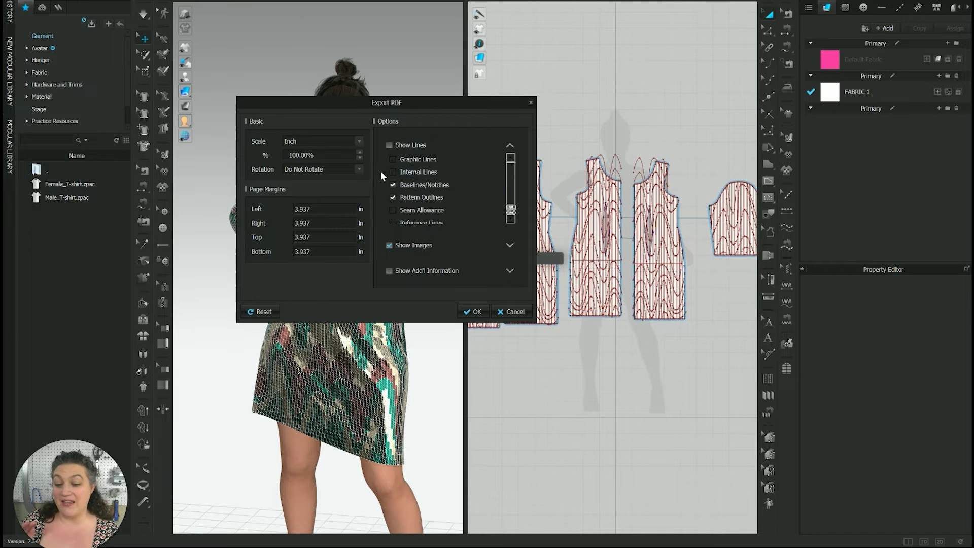
click(418, 173)
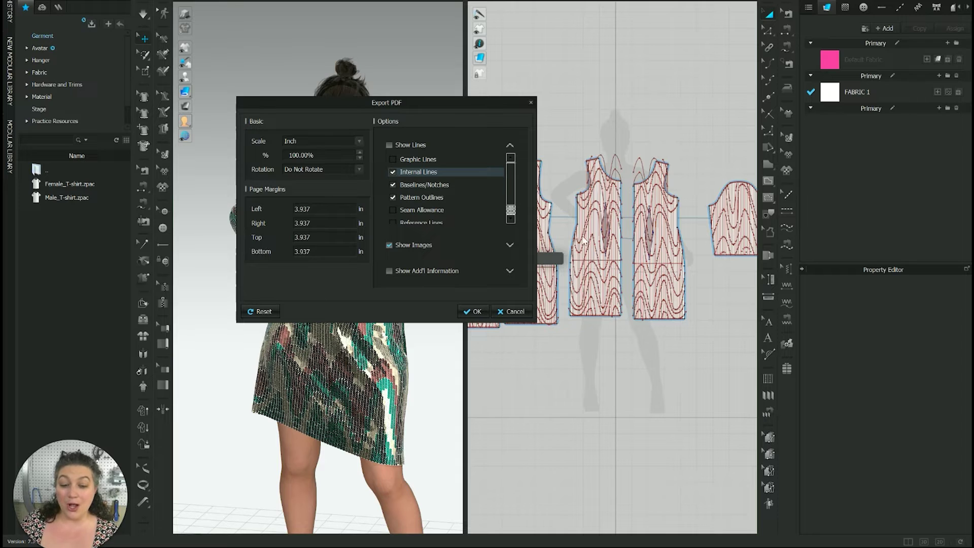
click(394, 173)
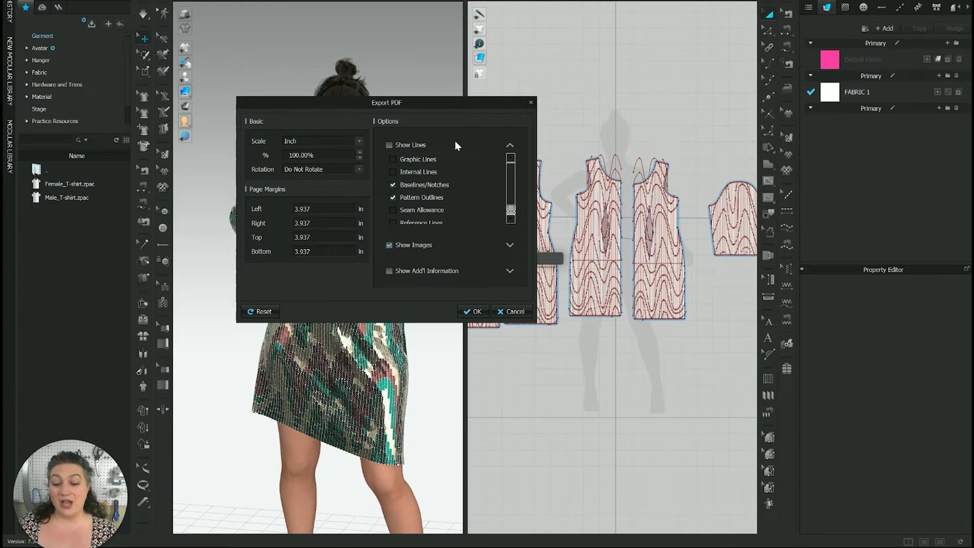
scroll(456, 178, down, 1)
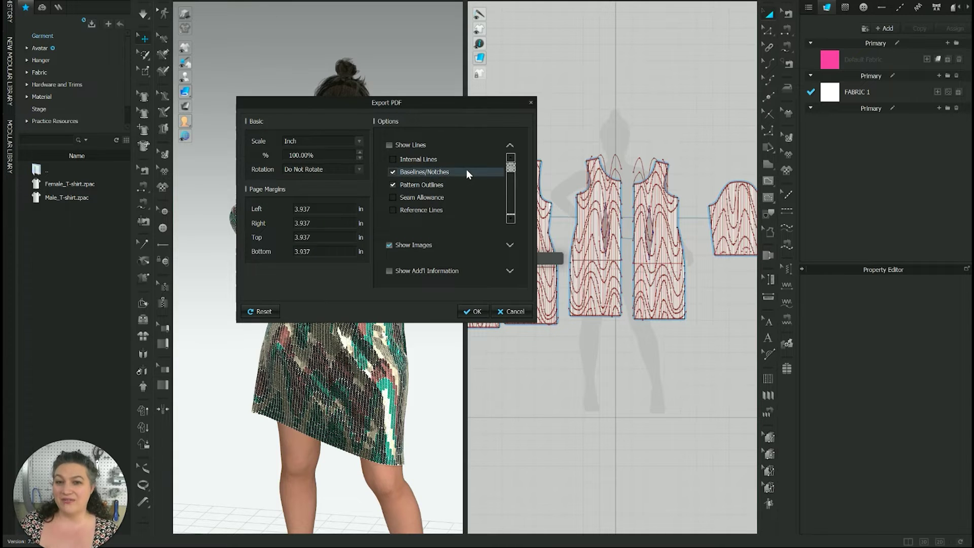
click(473, 311)
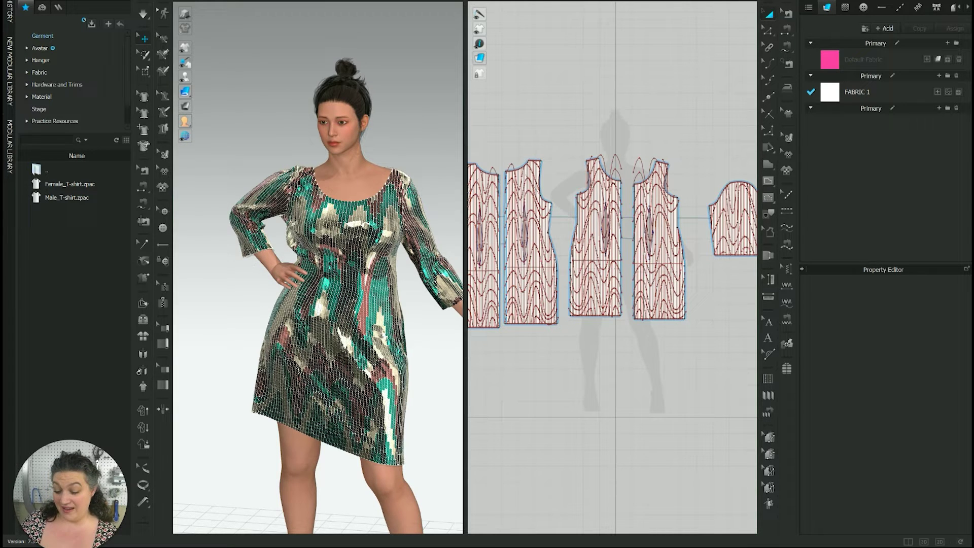
Preview Sequence Dress Print 1.pdf in the Exporting Patterns to Illustrator folder, then close it.
mouse_move(193, 544)
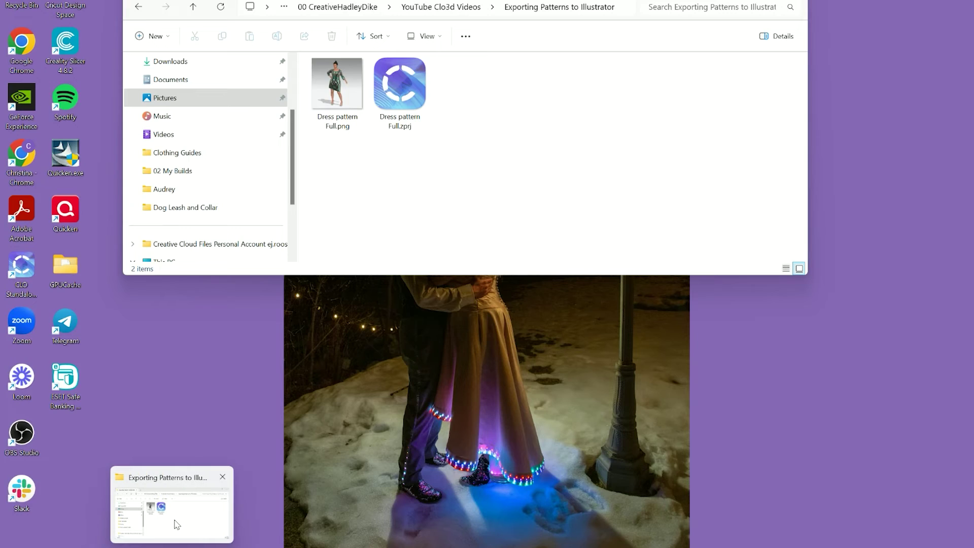
click(191, 524)
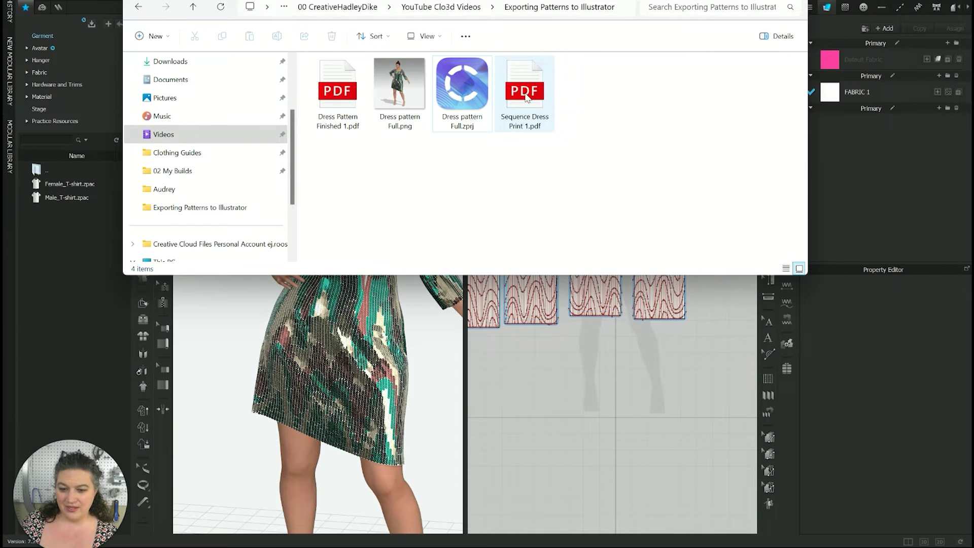
double_click(526, 98)
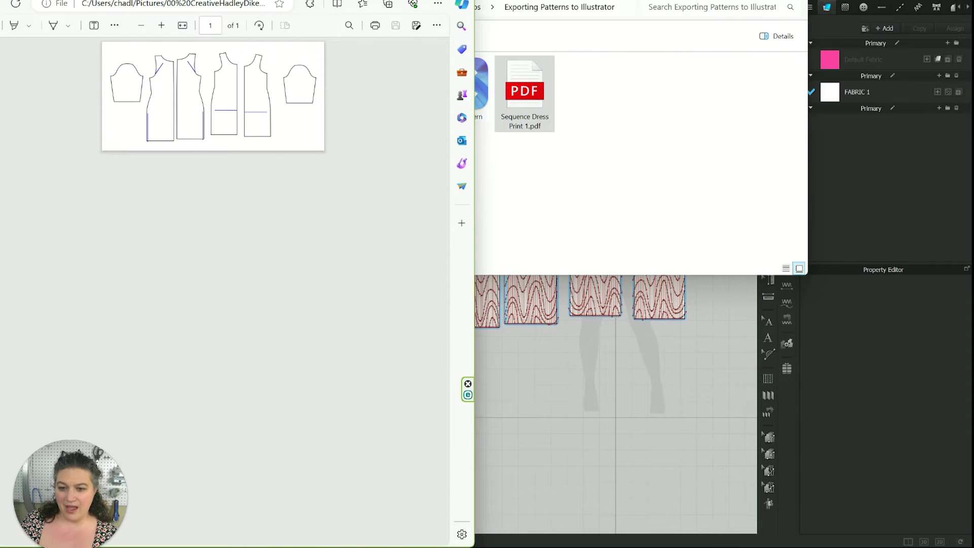
key(alt+F4)
Open Sequence Dress Print 1.pdf with Adobe Illustrator.
right_click(508, 102)
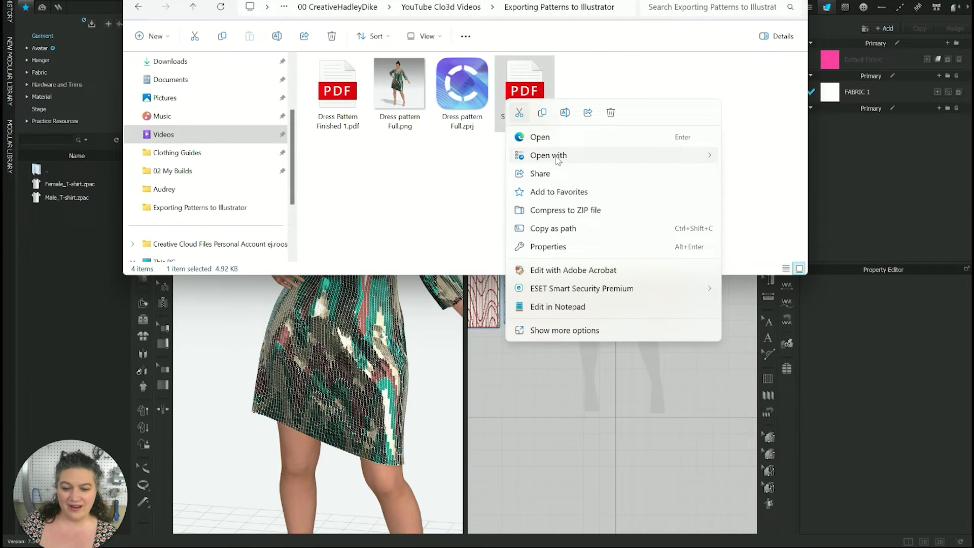
mouse_move(558, 158)
click(763, 174)
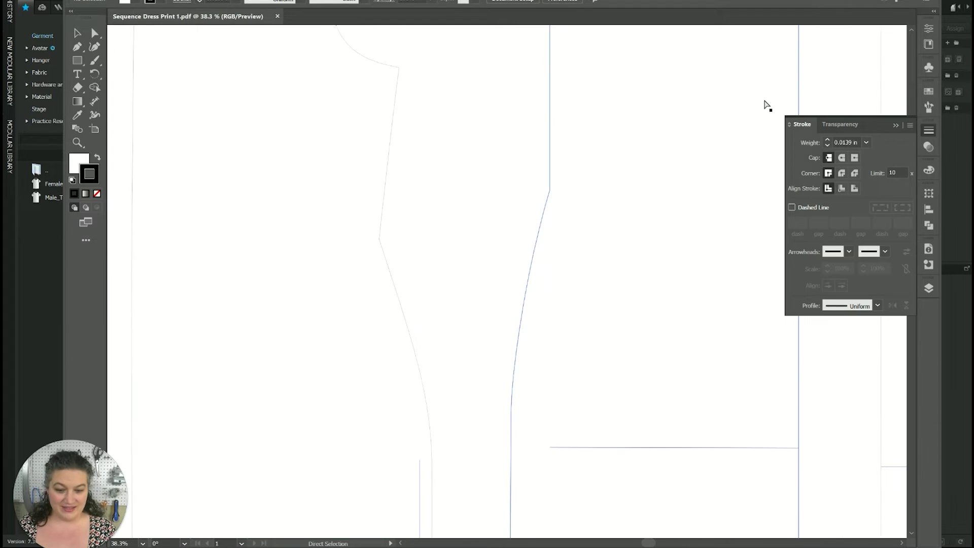
Fit the artboard in view, close the Stroke panel, and drag the front dress piece sideways.
key(ctrl+minus)
key(ctrl+minus)
key(ctrl+minus)
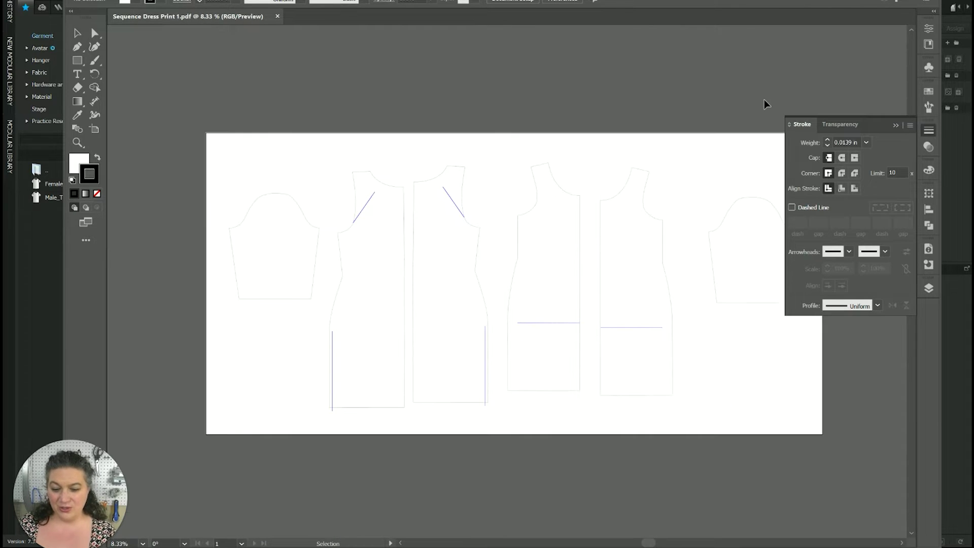
click(895, 127)
drag(809, 253, 786, 224)
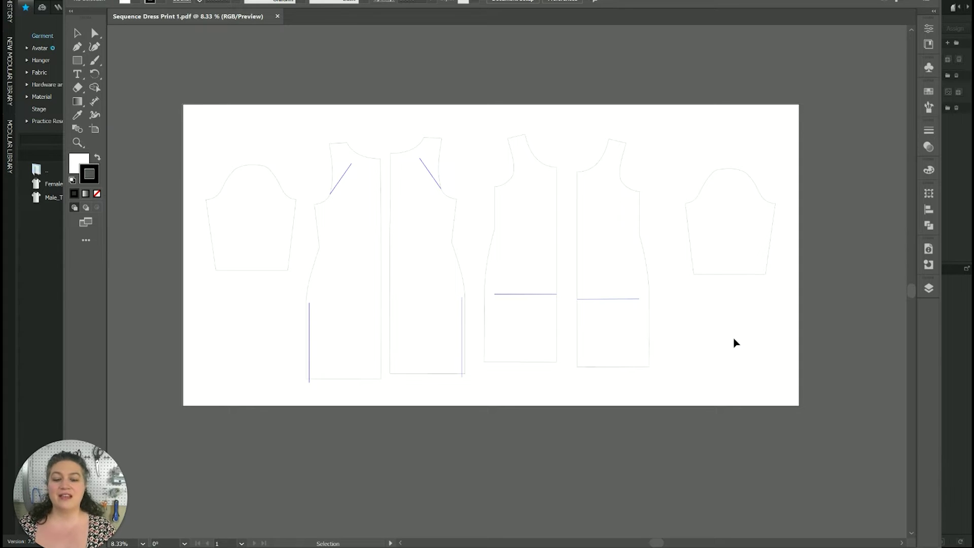
click(593, 300)
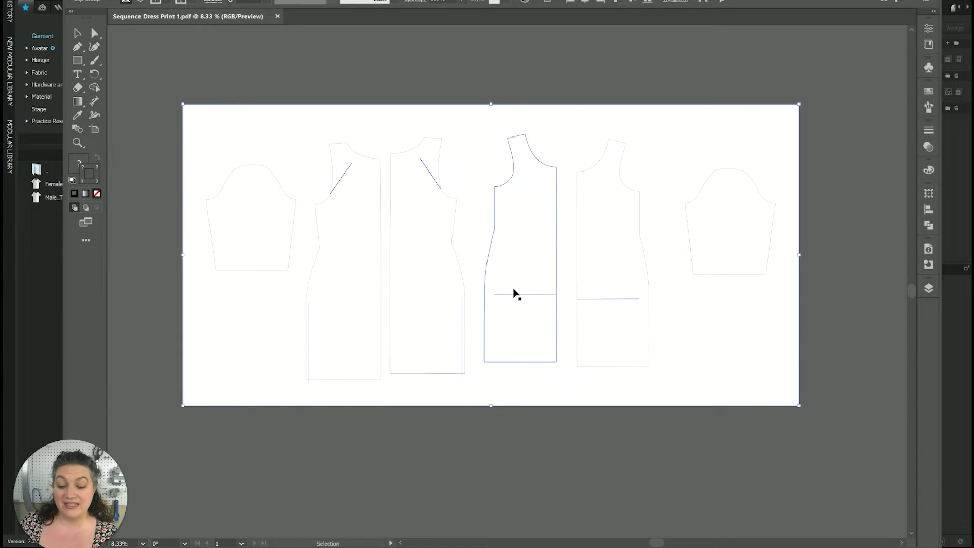
click(622, 181)
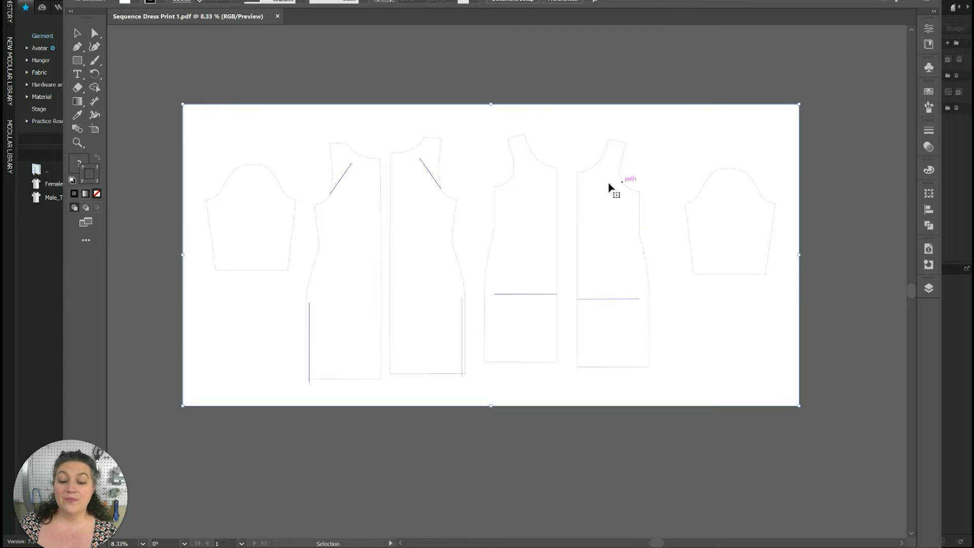
drag(557, 198, 548, 219)
Release the clipping masks on the selected pattern artwork, twice.
right_click(548, 220)
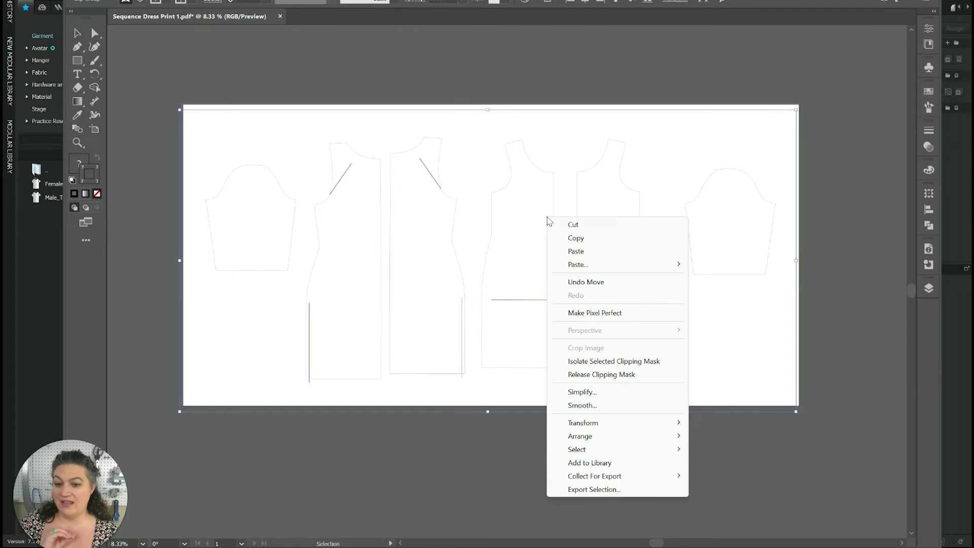
click(584, 374)
right_click(610, 191)
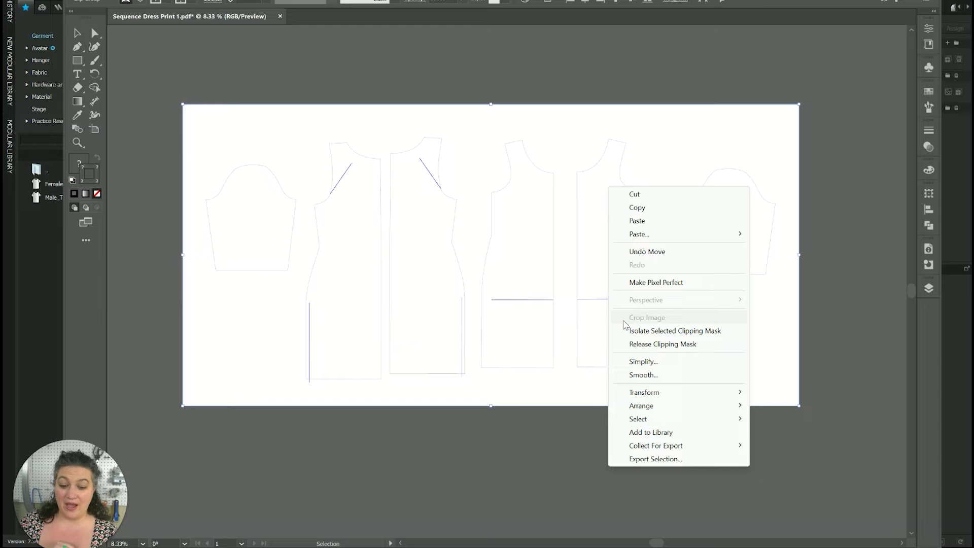
click(637, 346)
Delete the horizontal line across the fifth piece, undoing an accidental deletion on the fourth.
click(654, 272)
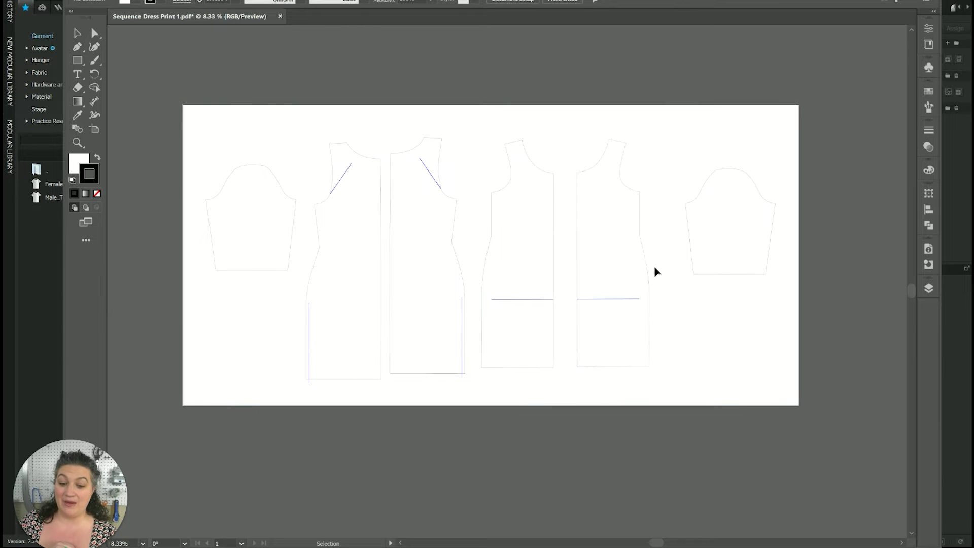
click(635, 301)
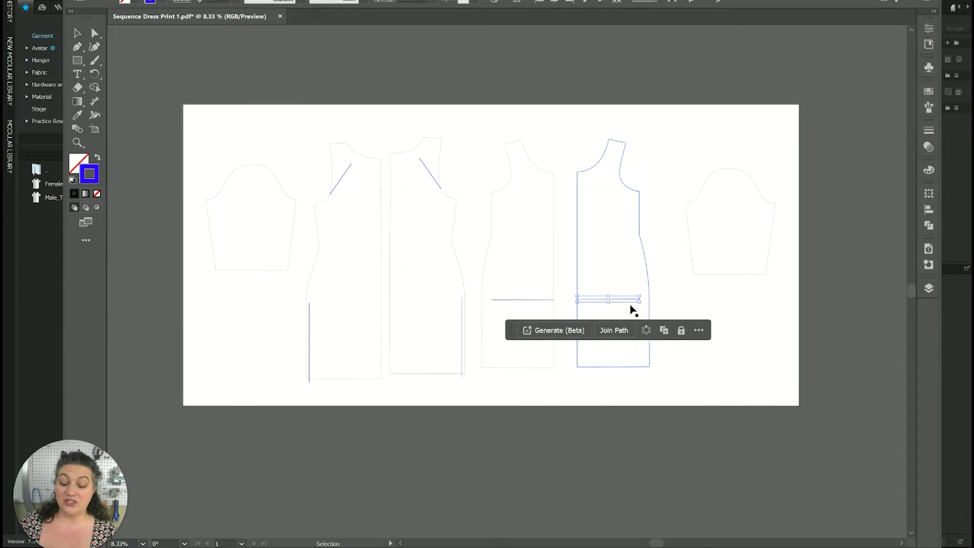
key(Delete)
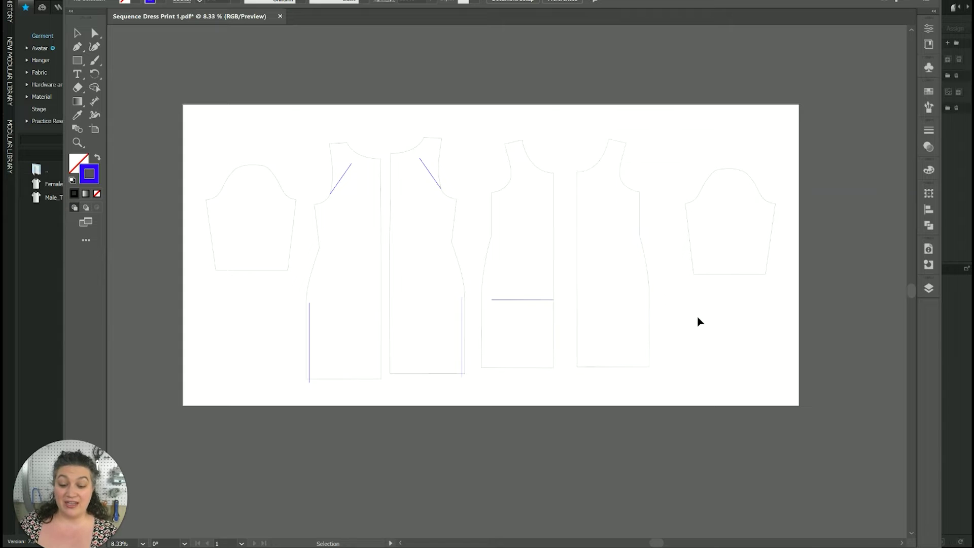
key(ctrl+a)
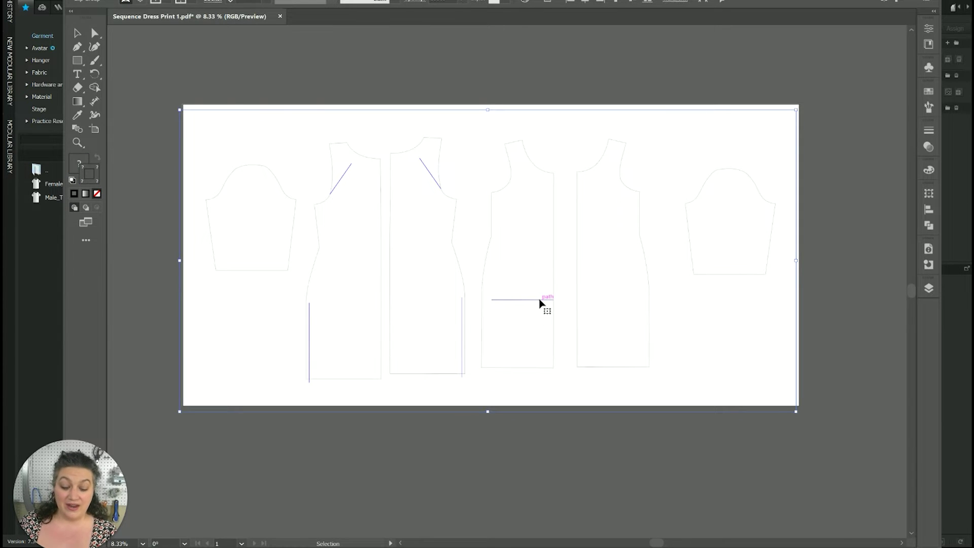
click(540, 303)
key(Delete)
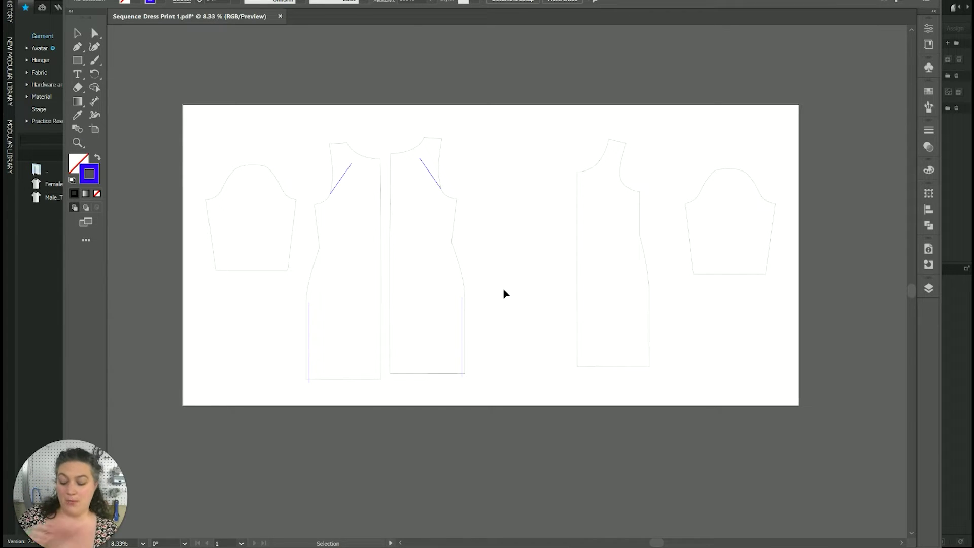
key(ctrl+z)
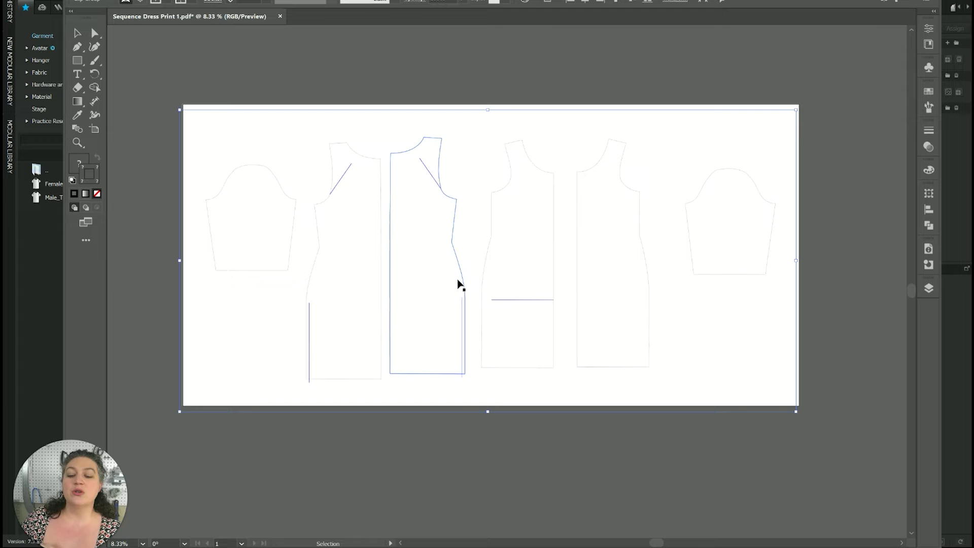
Release two more clipping masks, on the remaining clip group and a lower dress piece.
right_click(461, 284)
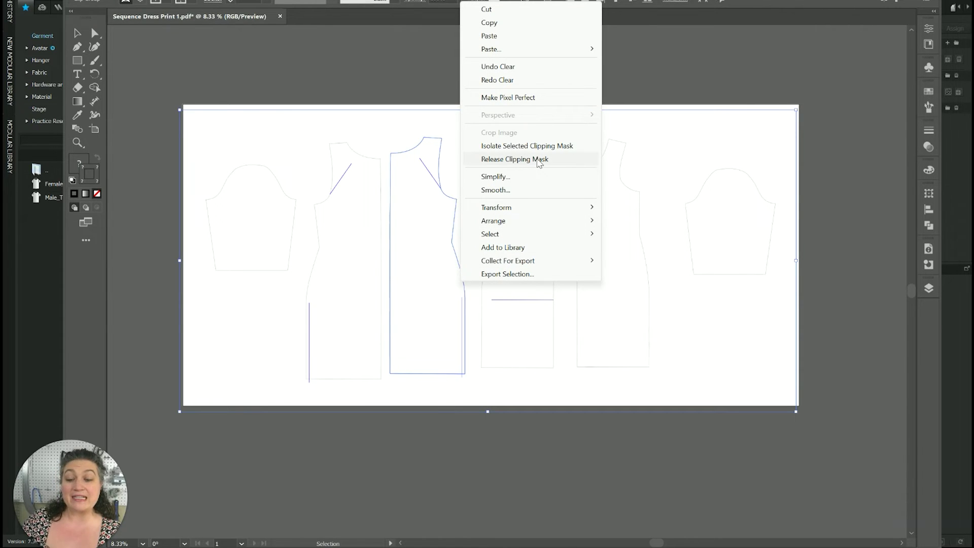
click(539, 160)
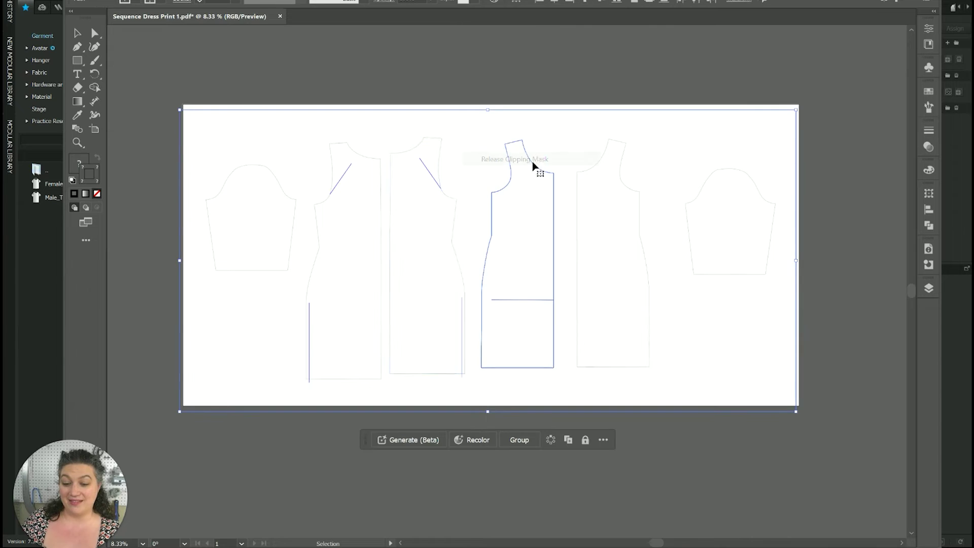
click(470, 202)
click(432, 178)
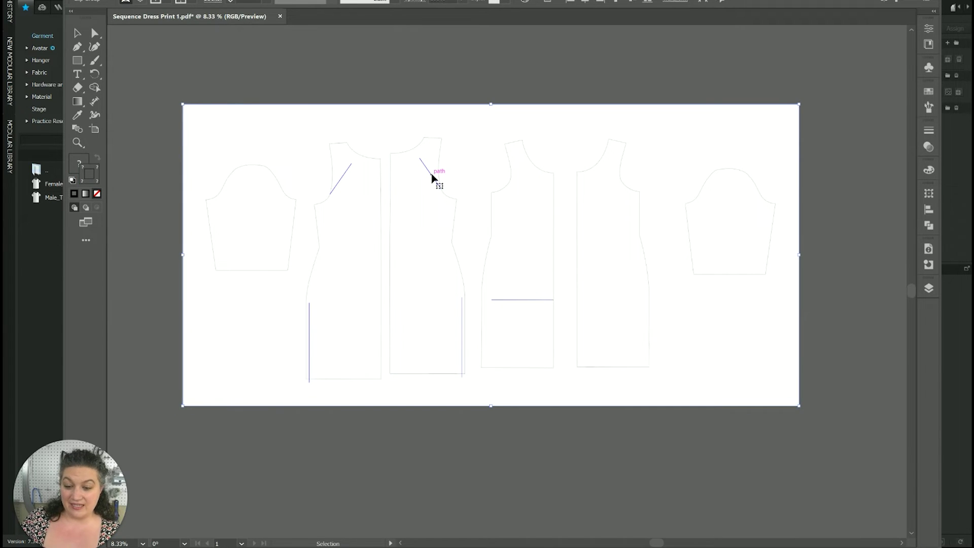
scroll(442, 324, down, 1)
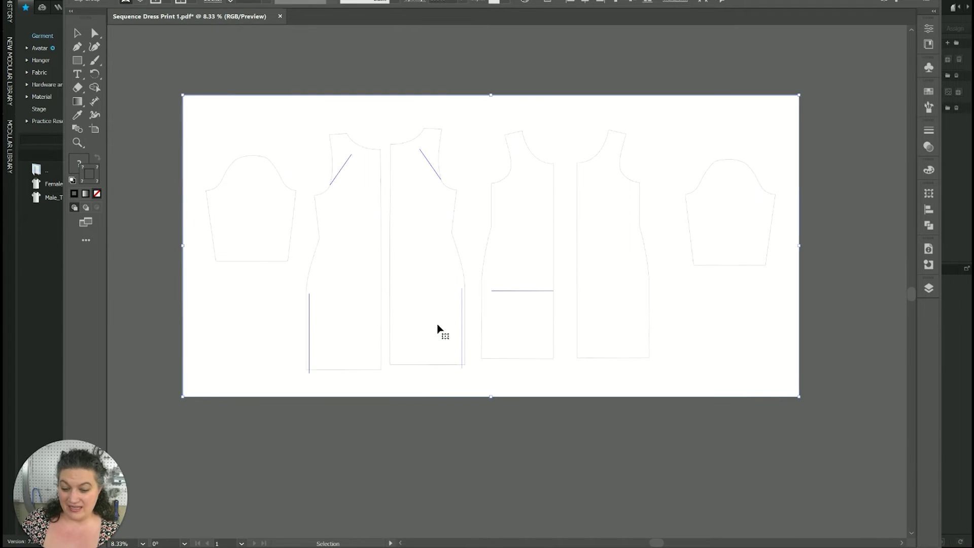
right_click(463, 332)
click(496, 206)
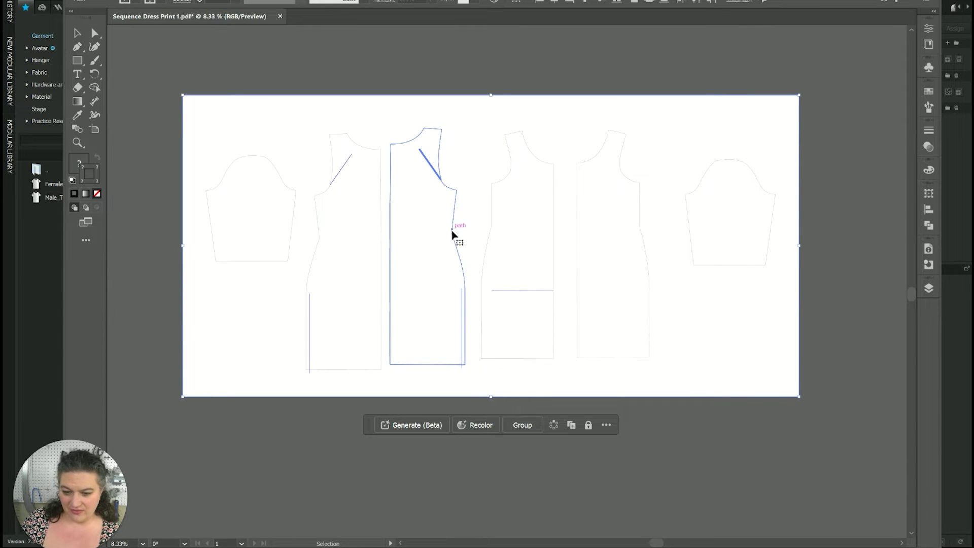
Click the third piece's outline and diagonal line to confirm they select separately.
click(440, 174)
click(432, 167)
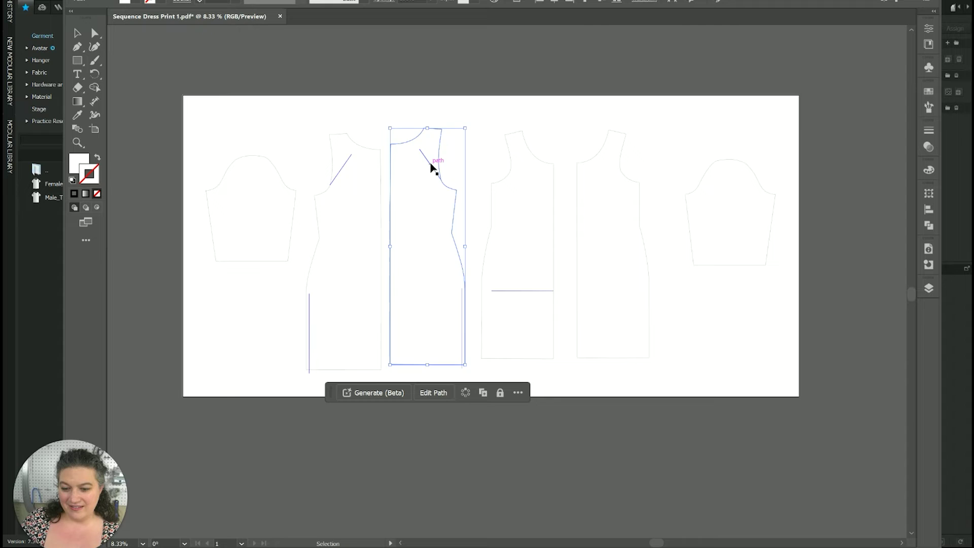
click(432, 168)
right_click(431, 164)
click(491, 135)
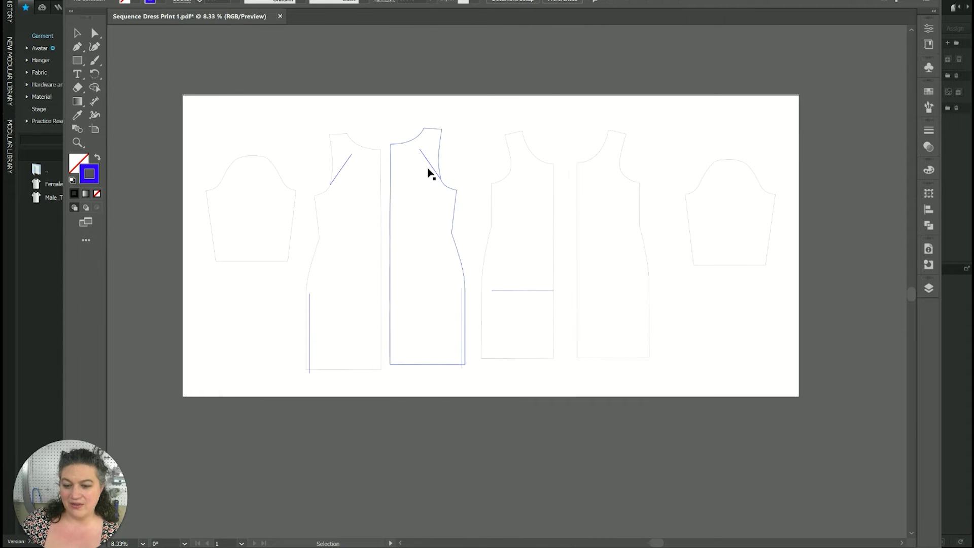
click(429, 161)
click(345, 167)
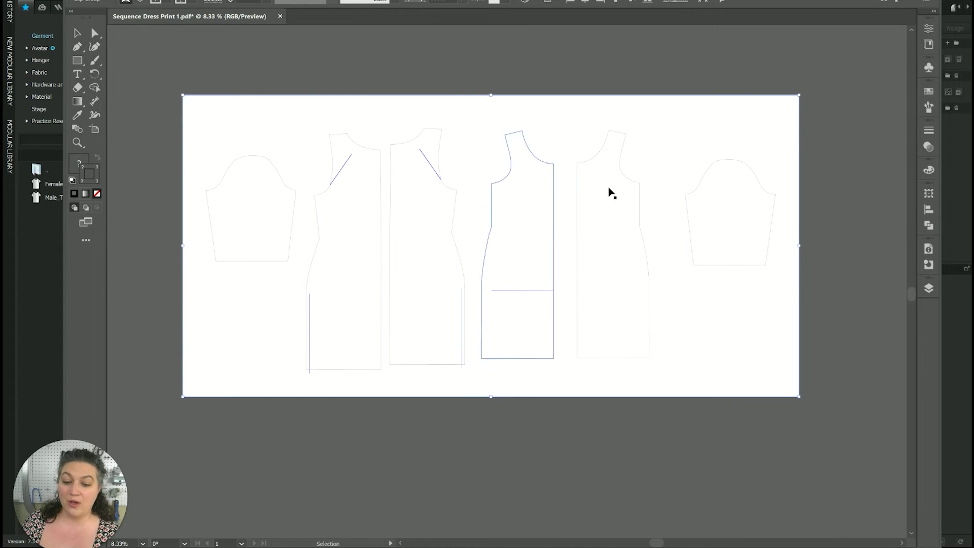
Give the second-from-right piece's outline a 0.125 in stroke weight, after first trying 0.0313 in.
click(620, 159)
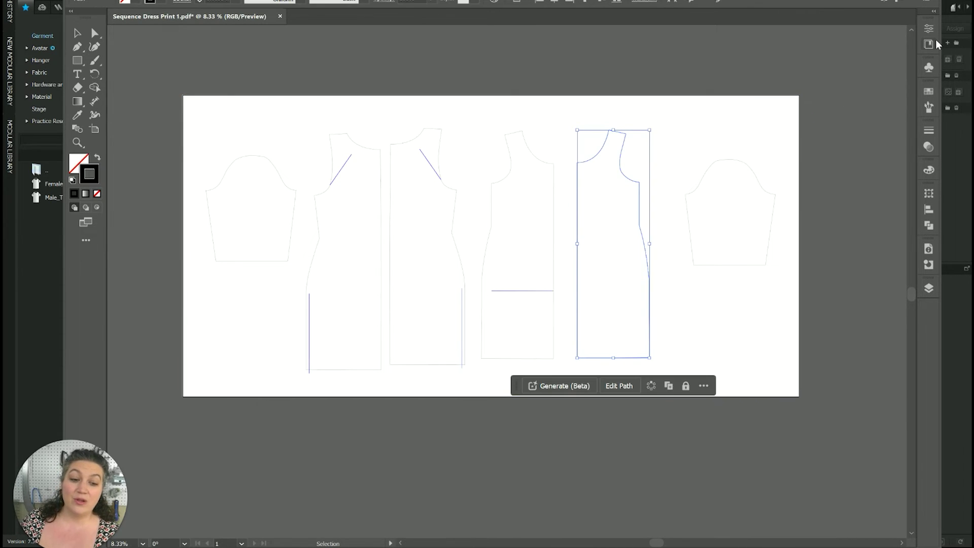
click(930, 131)
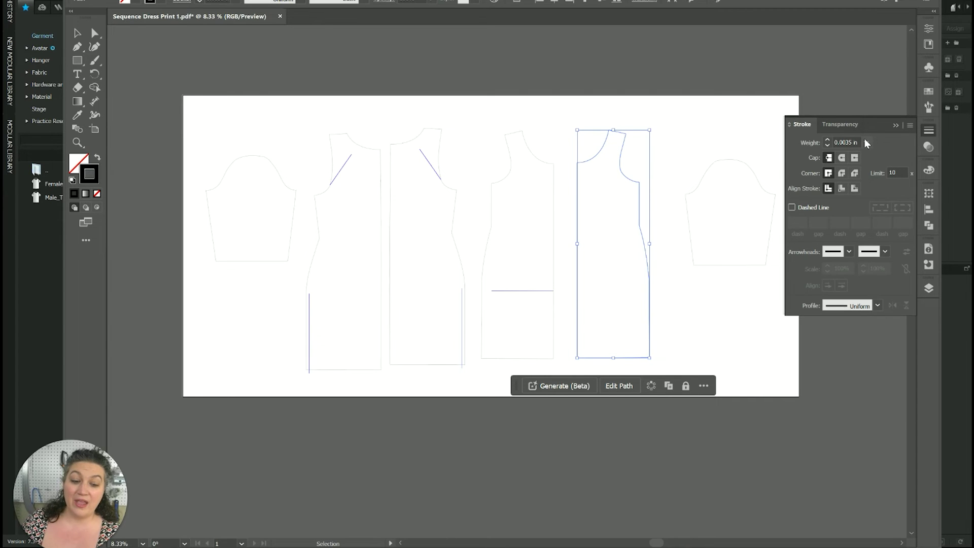
click(866, 142)
click(878, 184)
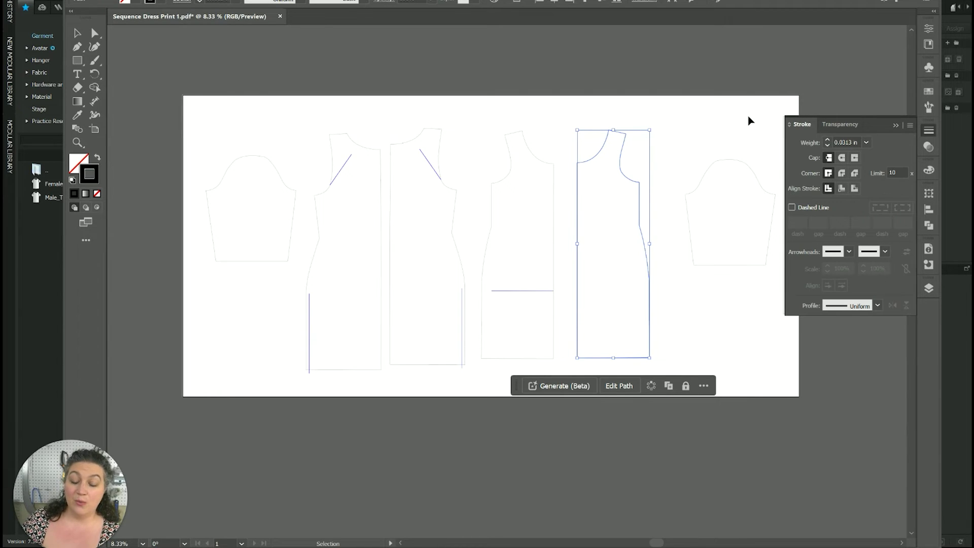
click(731, 130)
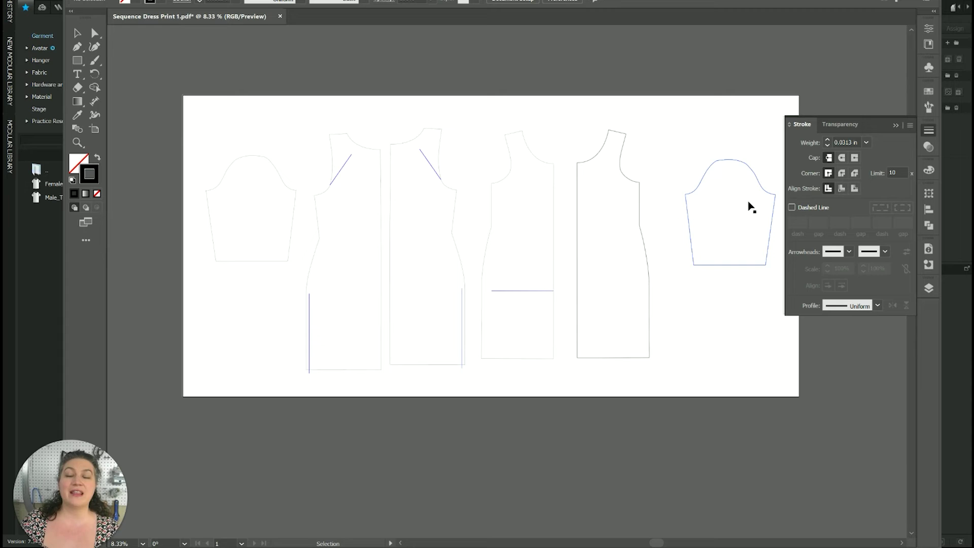
click(638, 181)
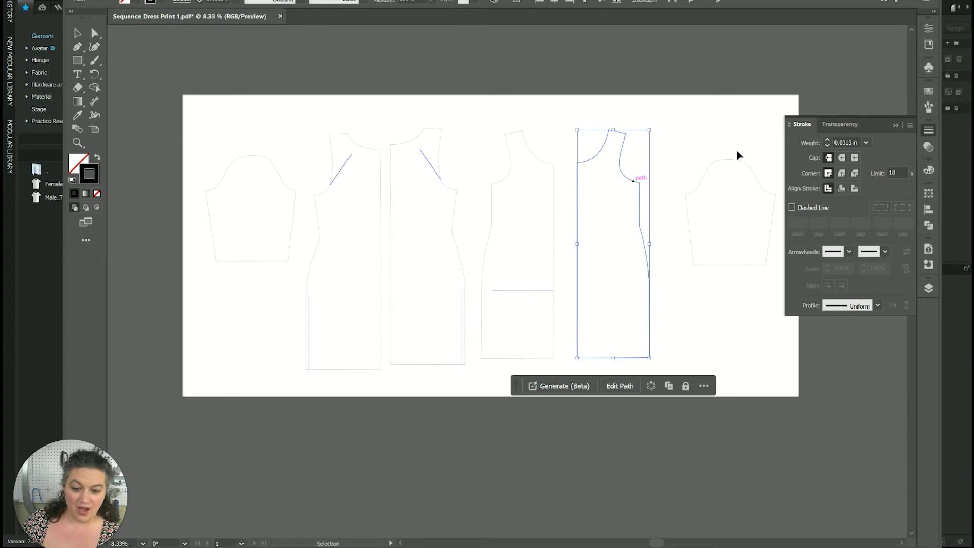
click(866, 143)
click(879, 206)
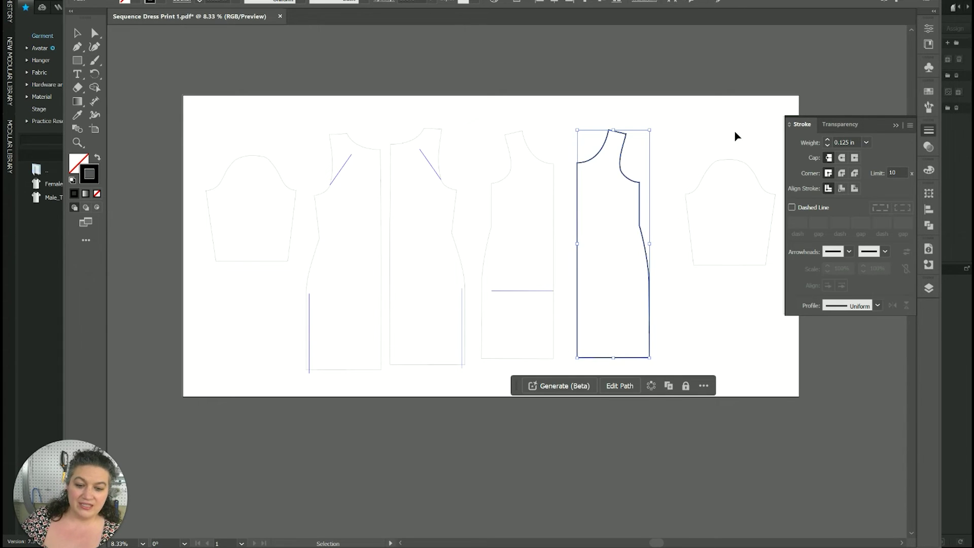
click(723, 117)
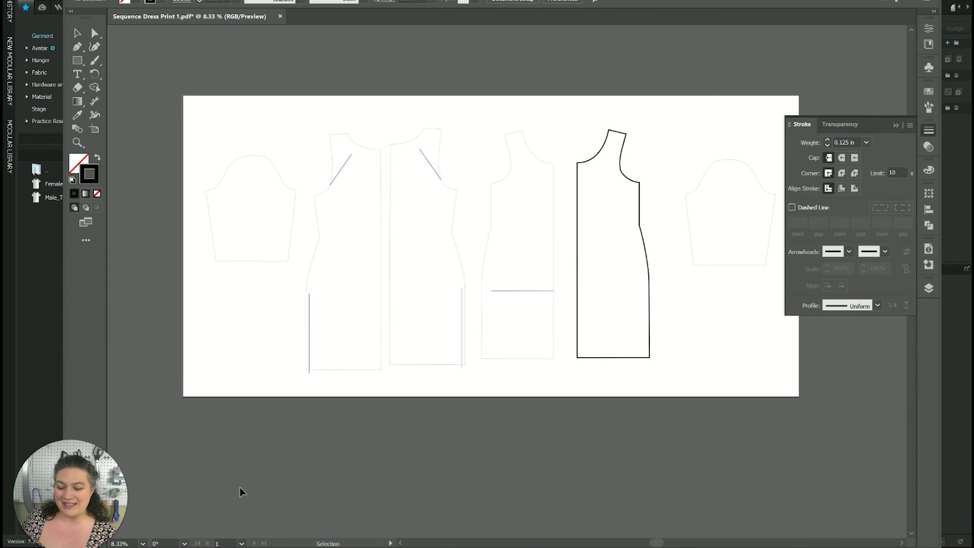
mouse_move(114, 497)
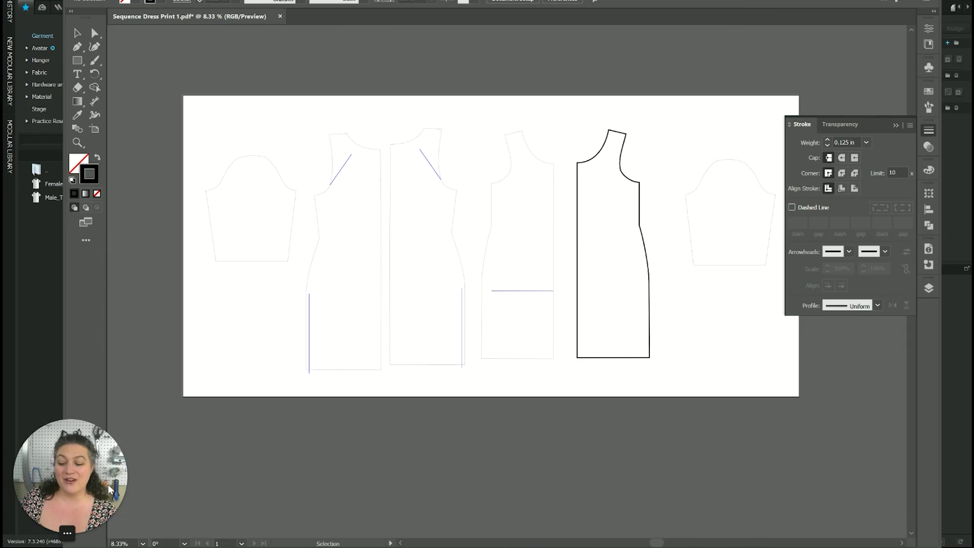